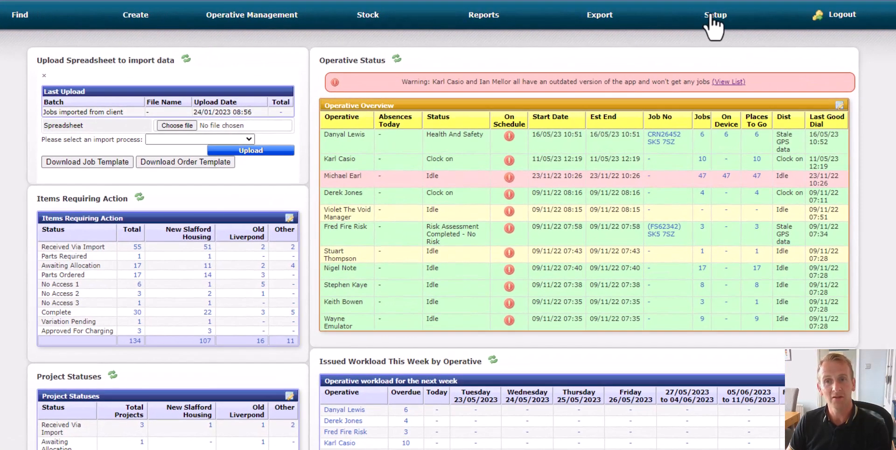
Search the supplier prices for A G Strachan & Co Ltd, limited to active prices only
{"action": "left_click", "coordinate": [709, 15]}
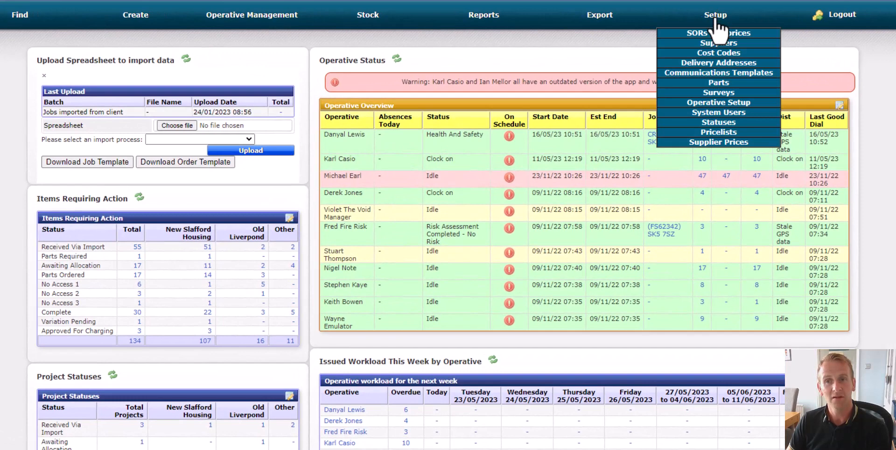
{"action": "left_click", "coordinate": [761, 145]}
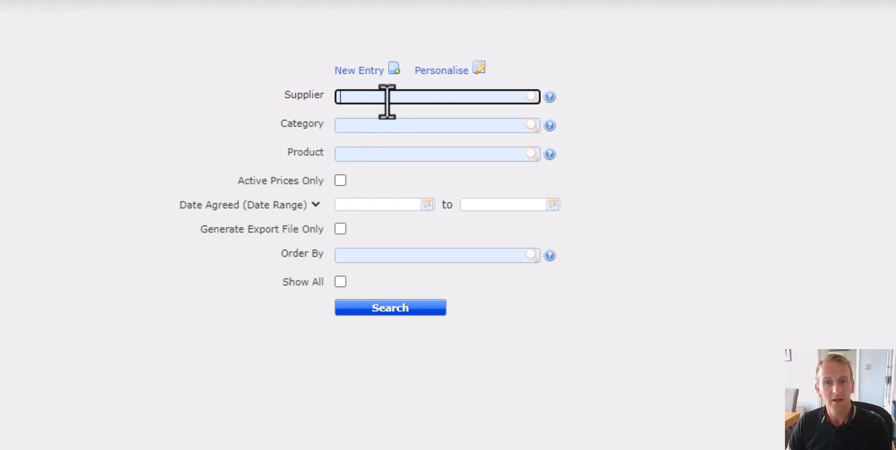
{"action": "type", "text": "?"}
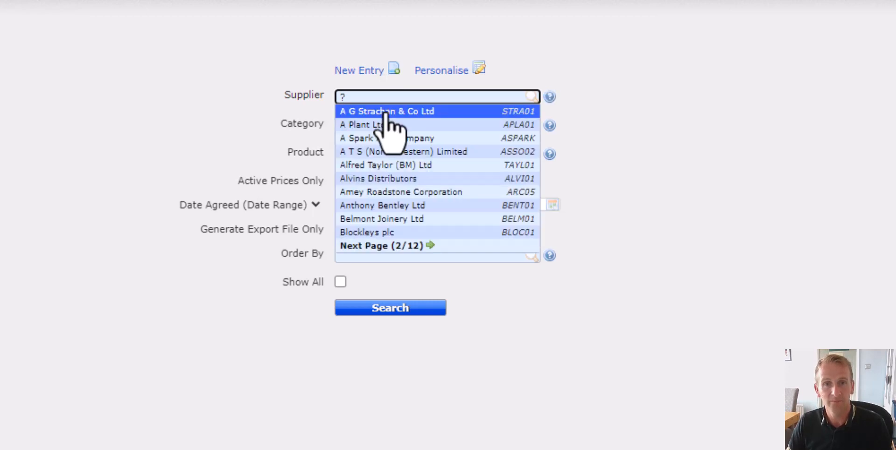
{"action": "left_click", "coordinate": [387, 112]}
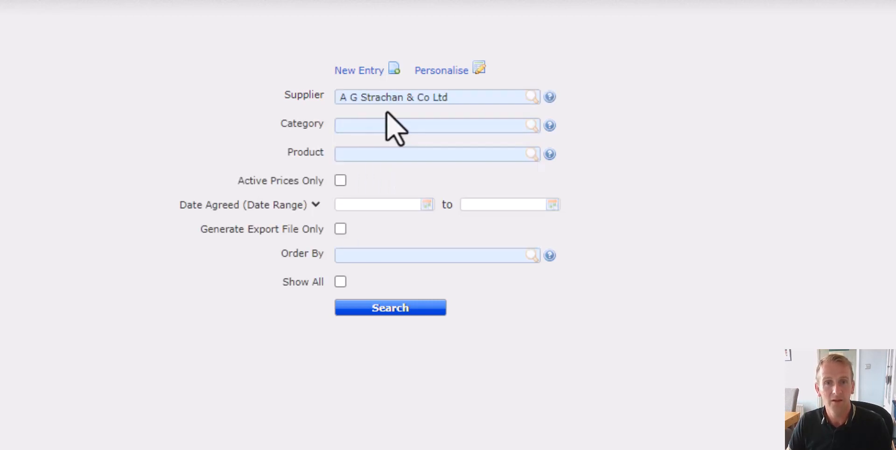
{"action": "left_click", "coordinate": [340, 180]}
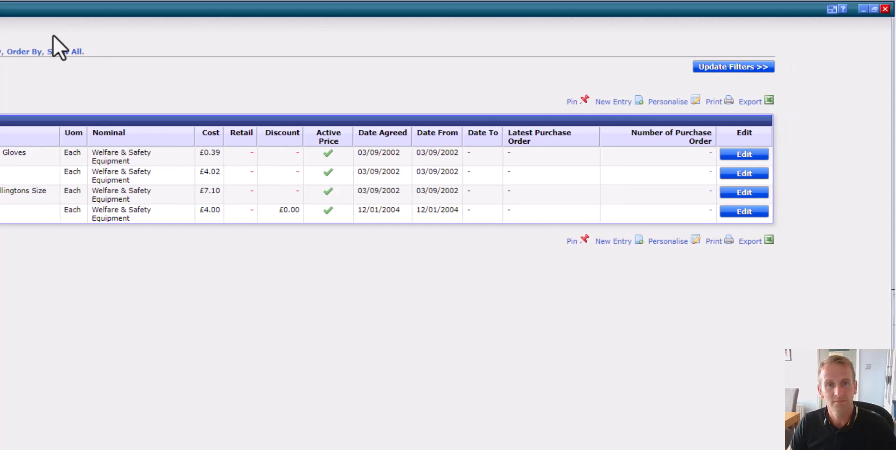
Edit the supplier price for PVC Coated Knitted Wrist Gloves and set its cost to 1.20
{"action": "left_click", "coordinate": [756, 158]}
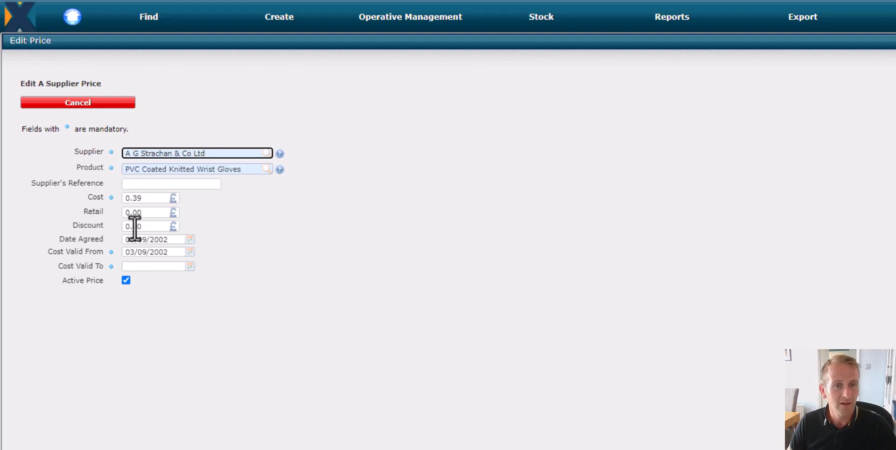
{"action": "left_click", "coordinate": [154, 198]}
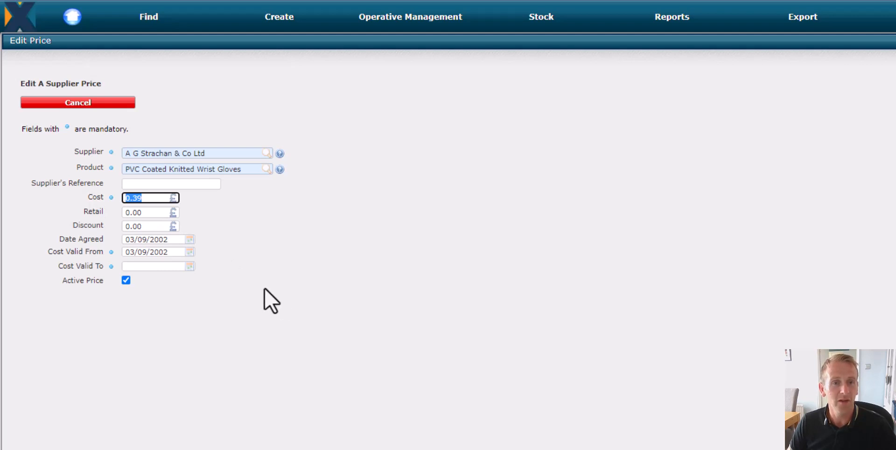
{"action": "left_click", "coordinate": [156, 200]}
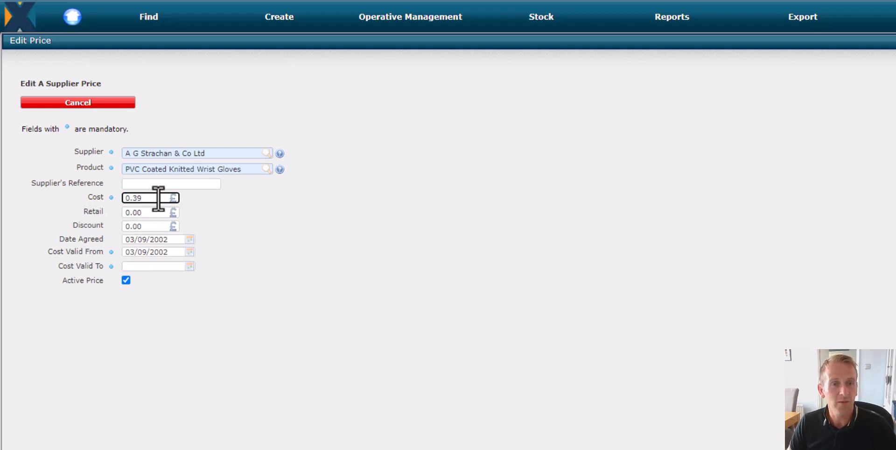
{"action": "double_click", "coordinate": [159, 199]}
{"action": "type", "text": "1."}
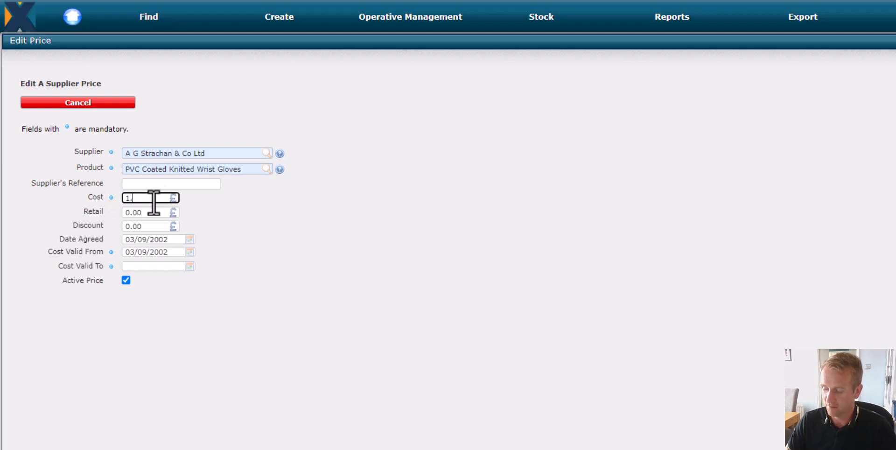
{"action": "type", "text": "20"}
{"action": "left_click", "coordinate": [429, 161]}
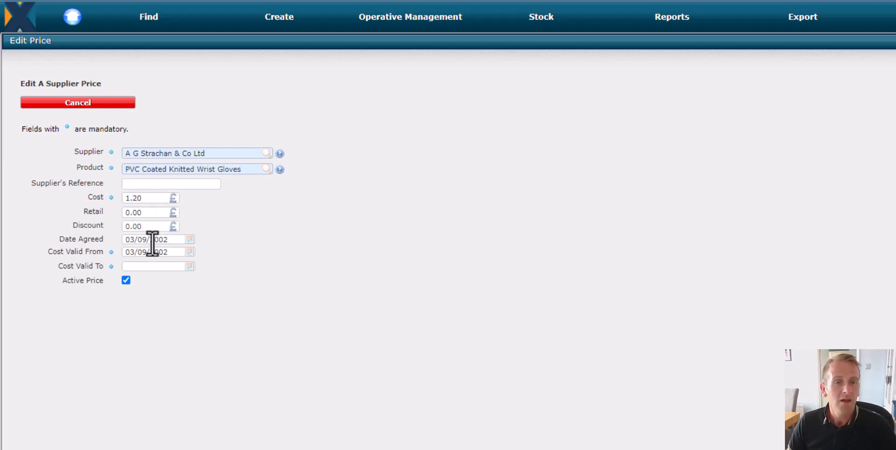
Set the gloves price's Cost Valid To date to 22/05/2030 and submit the edited supplier price
{"action": "left_click", "coordinate": [166, 266]}
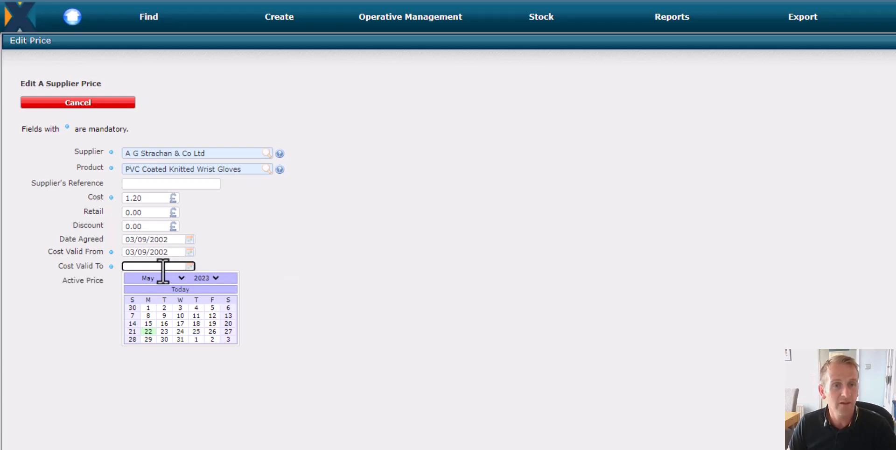
{"action": "left_click", "coordinate": [147, 330]}
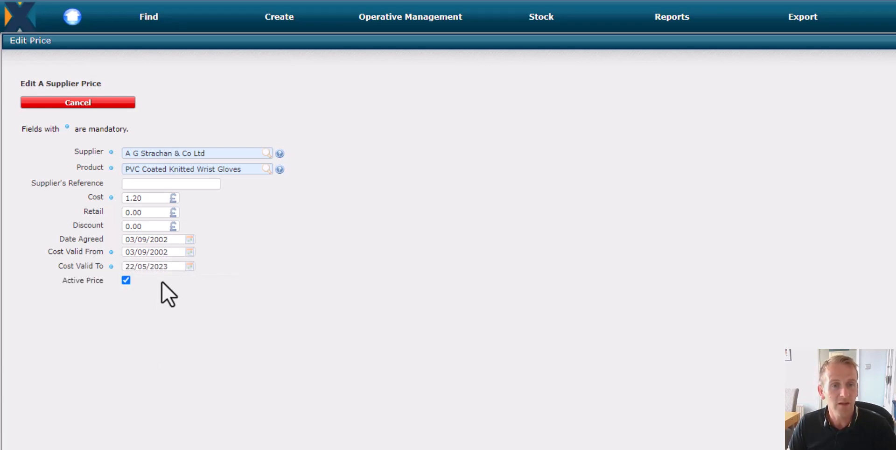
{"action": "left_click", "coordinate": [177, 266]}
{"action": "key", "text": "BackSpace"}
{"action": "key", "text": "BackSpace"}
{"action": "type", "text": "30"}
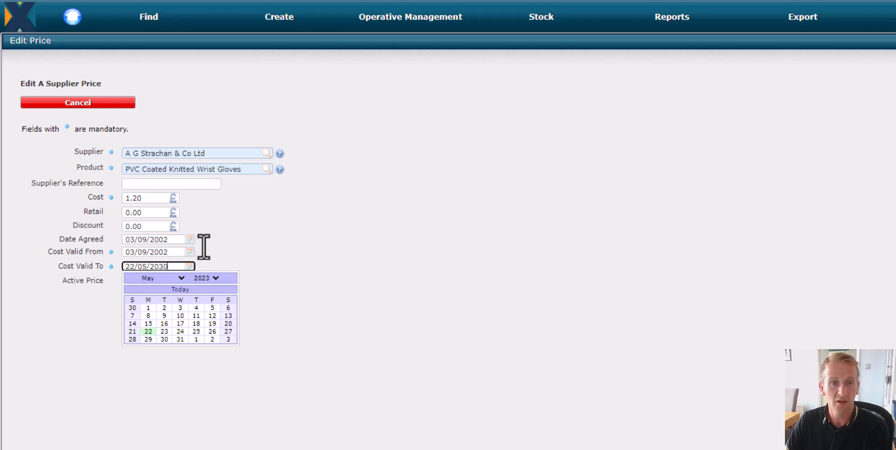
{"action": "left_click", "coordinate": [203, 247]}
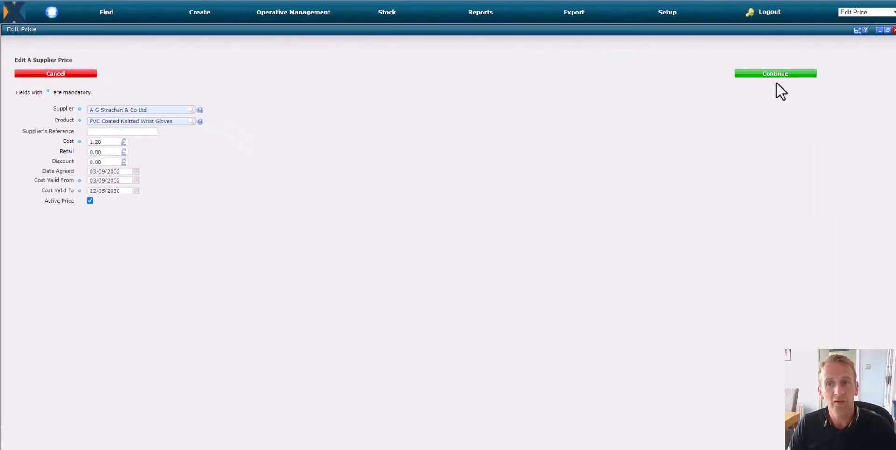
{"action": "left_click", "coordinate": [780, 75]}
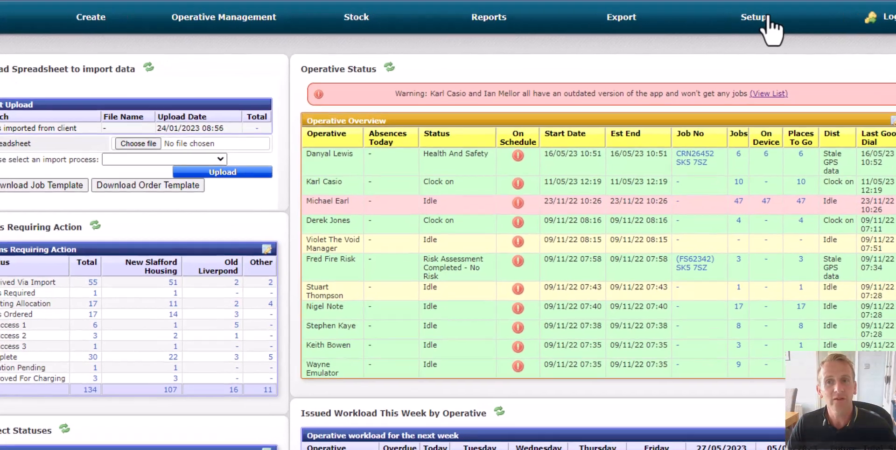
Start a new supplier price entry and choose A G Strachan & Co Ltd as the supplier
{"action": "left_click", "coordinate": [662, 12]}
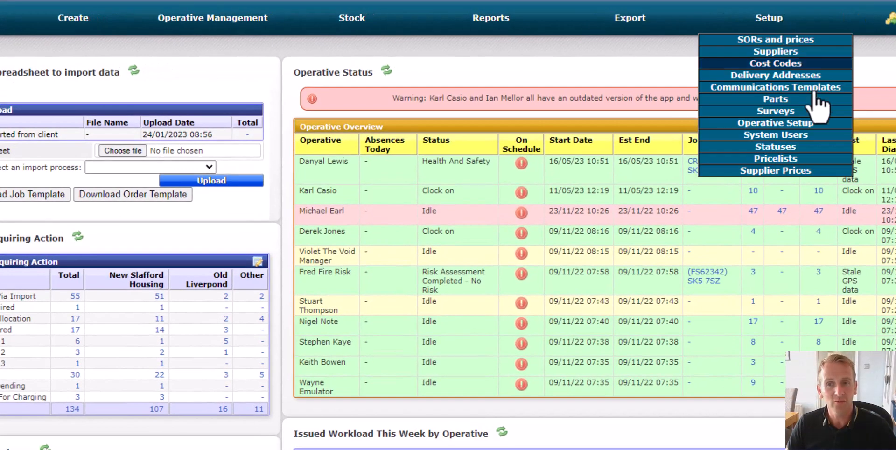
{"action": "left_click", "coordinate": [805, 172]}
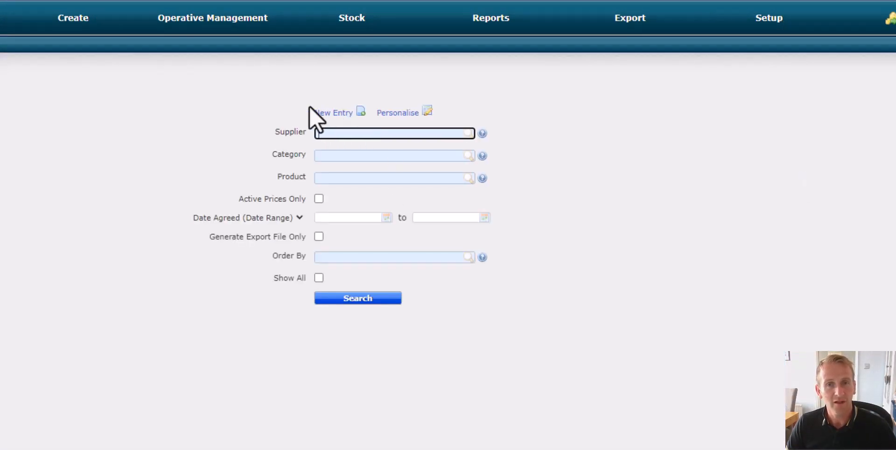
{"action": "left_click", "coordinate": [334, 114]}
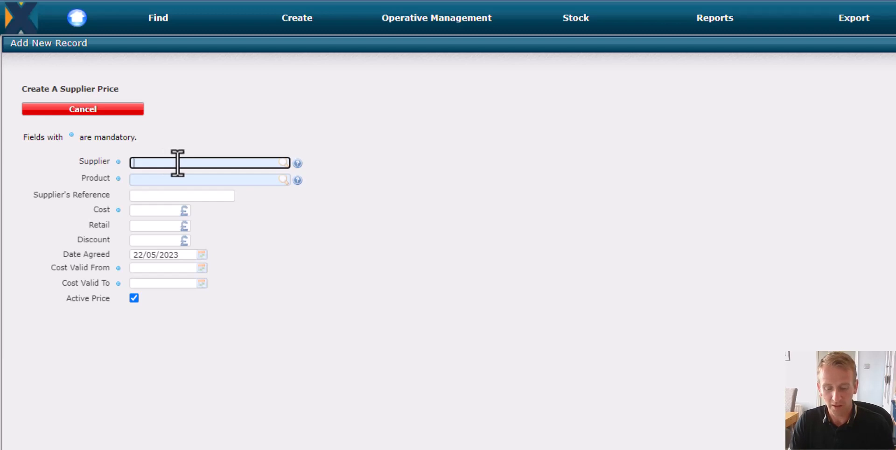
{"action": "type", "text": "stra"}
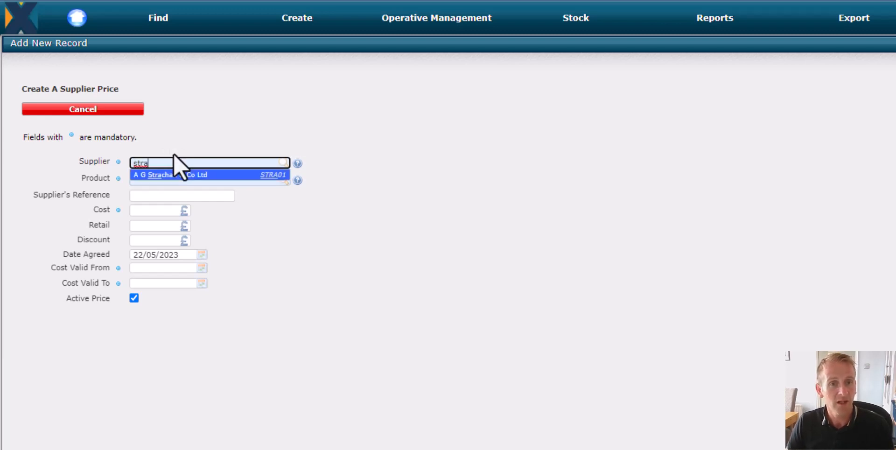
{"action": "left_click", "coordinate": [208, 175]}
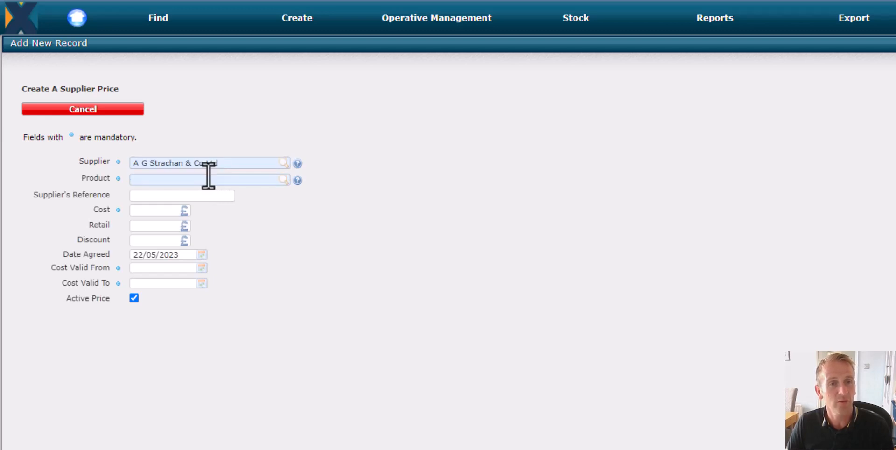
Choose the CSI 120 Condensing boiler (CS120) as the product and enter 12345 as the supplier's reference
{"action": "left_click", "coordinate": [207, 180]}
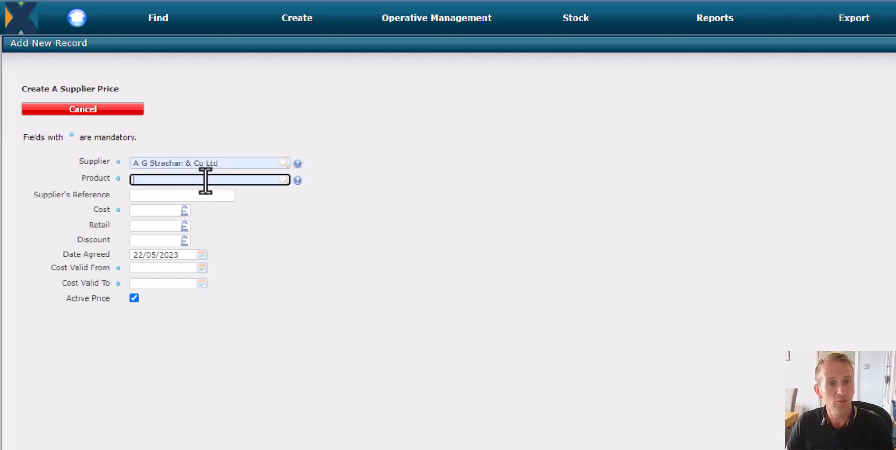
{"action": "type", "text": "conden"}
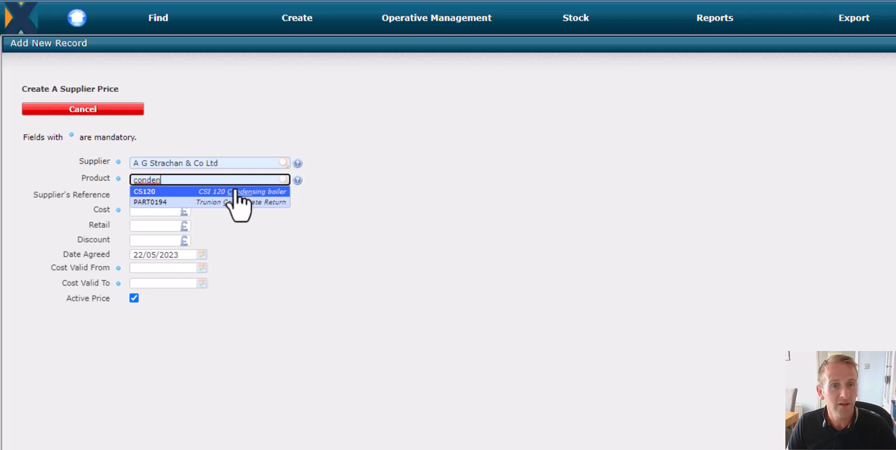
{"action": "left_click", "coordinate": [278, 192]}
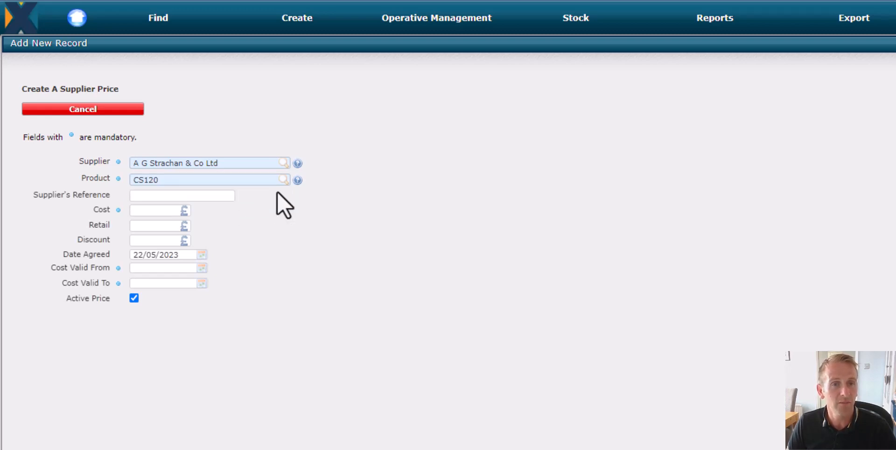
{"action": "left_click", "coordinate": [185, 195]}
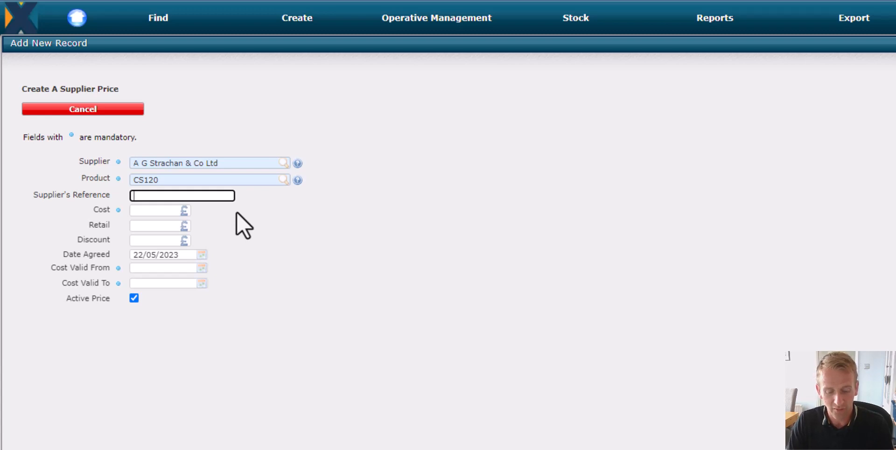
{"action": "type", "text": "12345"}
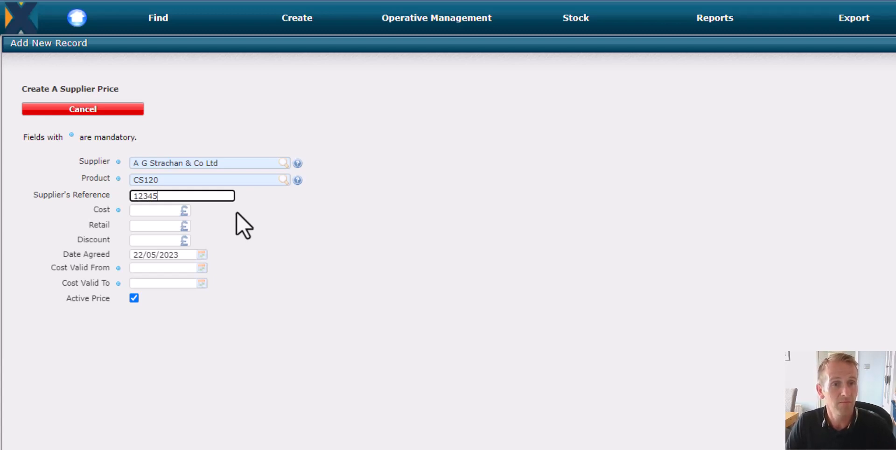
Set the new price's cost to 1250, with retail and discount both at 0
{"action": "left_click", "coordinate": [171, 209]}
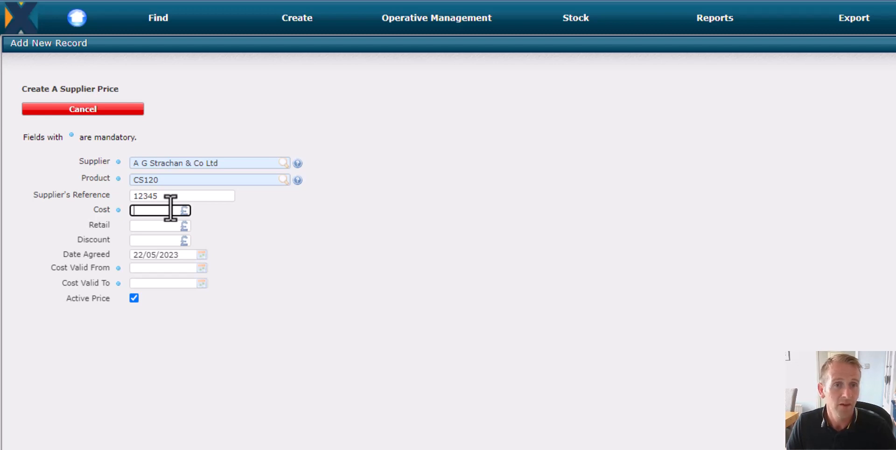
{"action": "type", "text": "12.50"}
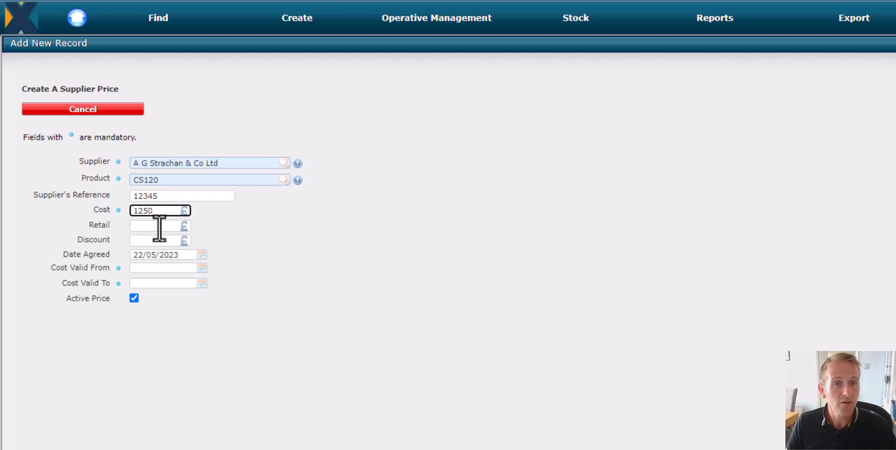
{"action": "left_click", "coordinate": [159, 227]}
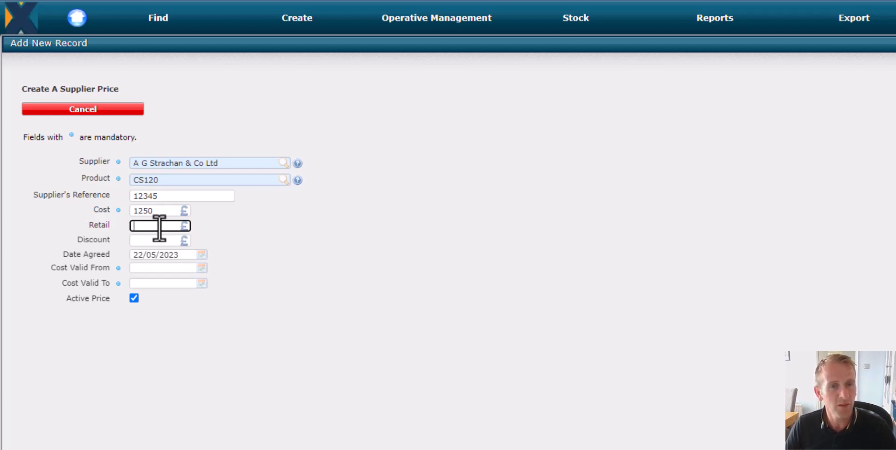
{"action": "type", "text": "0"}
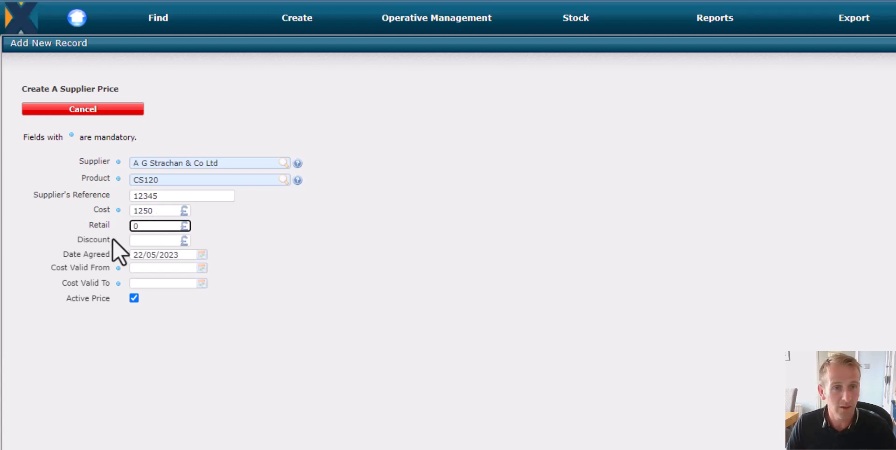
{"action": "left_click", "coordinate": [154, 240]}
{"action": "type", "text": "0"}
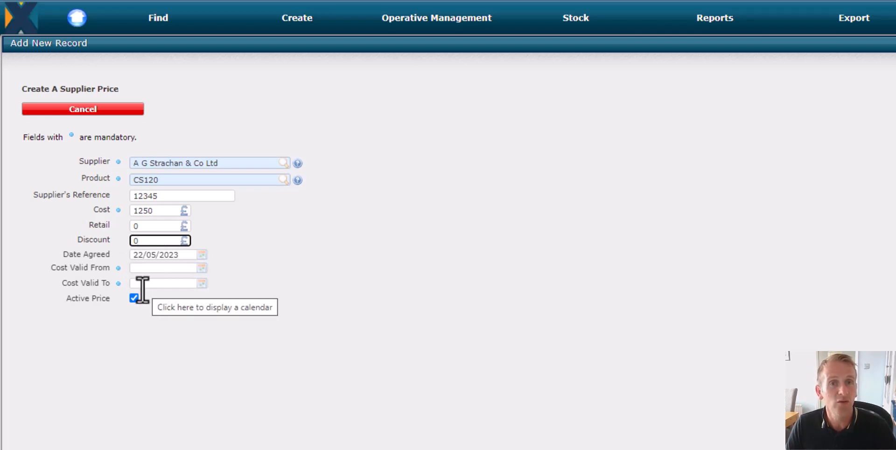
Make the cost valid from 22/05/2023 to 22/05/2030 and submit the new supplier price
{"action": "left_click", "coordinate": [160, 269]}
{"action": "left_click", "coordinate": [177, 283]}
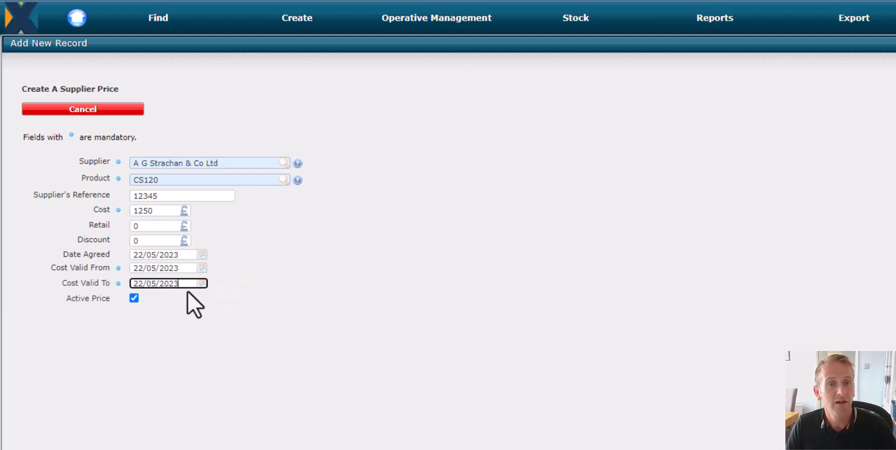
{"action": "key", "text": "BackSpace"}
{"action": "key", "text": "BackSpace"}
{"action": "type", "text": "30"}
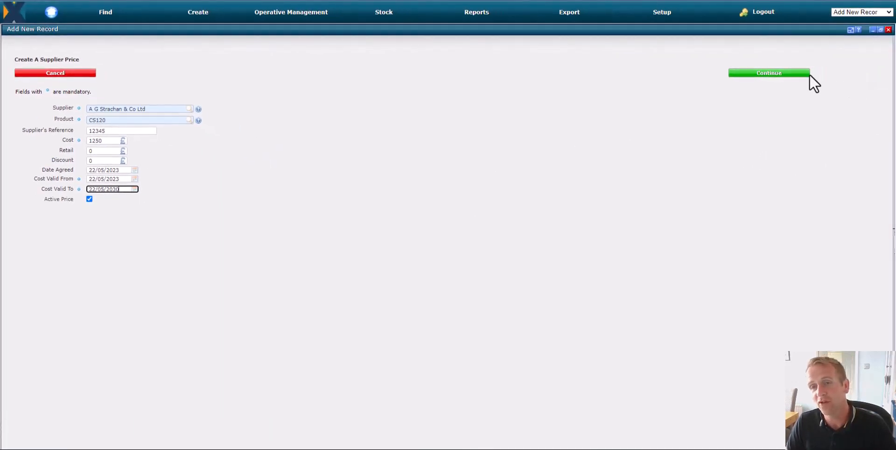
{"action": "left_click", "coordinate": [807, 73]}
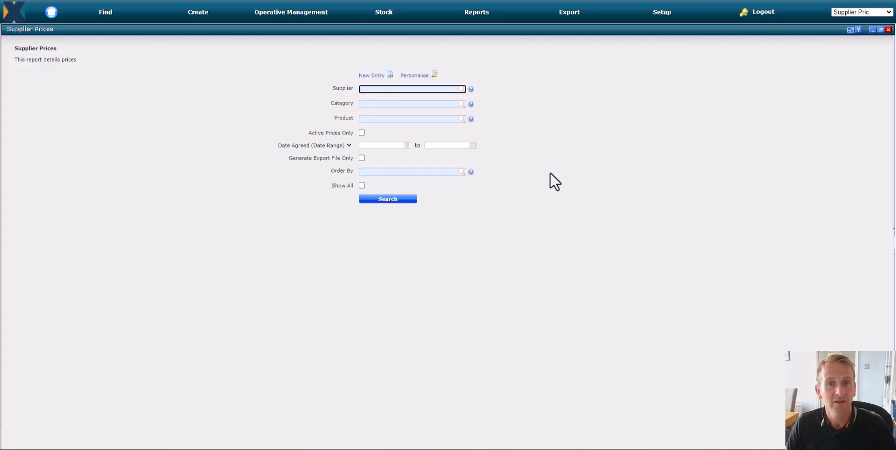
Search for A G Strachan & Co Ltd's active supplier prices to check the edited and new entries
{"action": "type", "text": "?"}
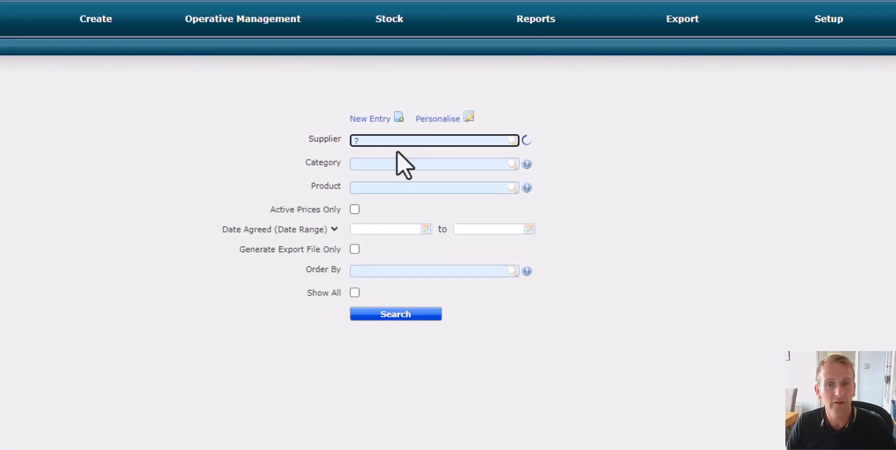
{"action": "left_click", "coordinate": [398, 152]}
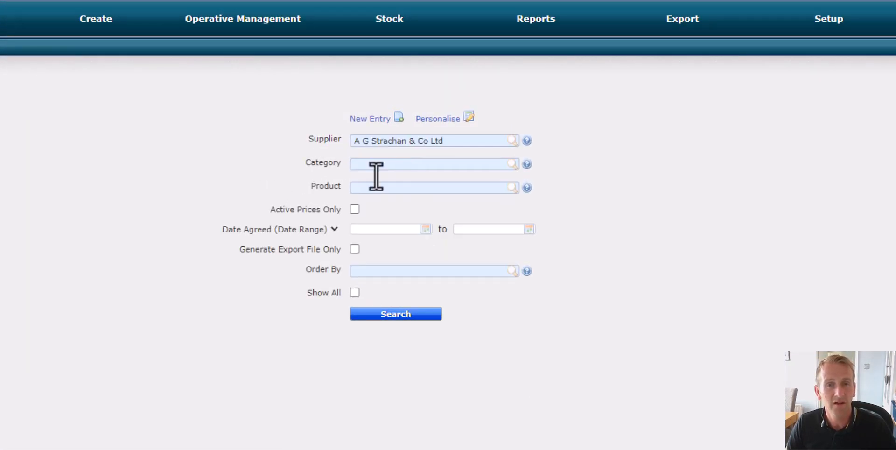
{"action": "left_click", "coordinate": [355, 209]}
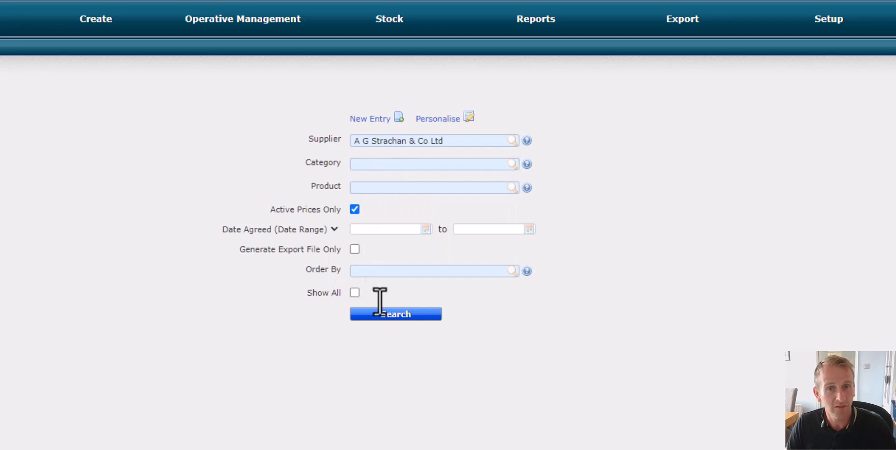
{"action": "left_click", "coordinate": [412, 316]}
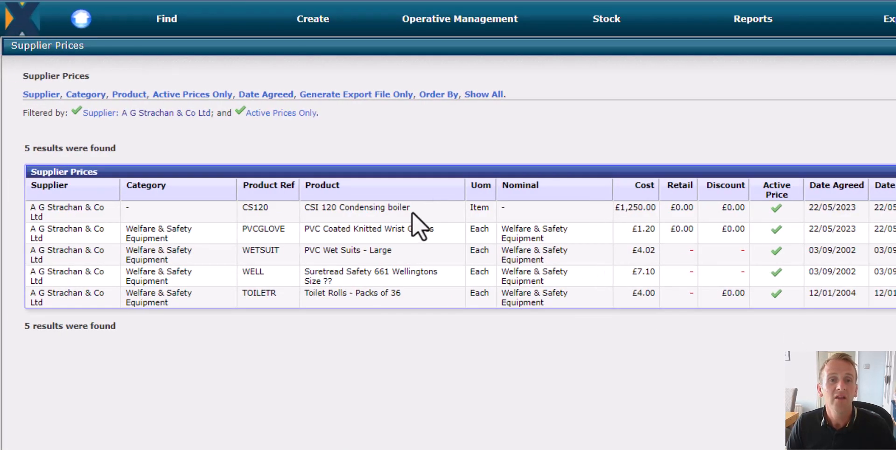